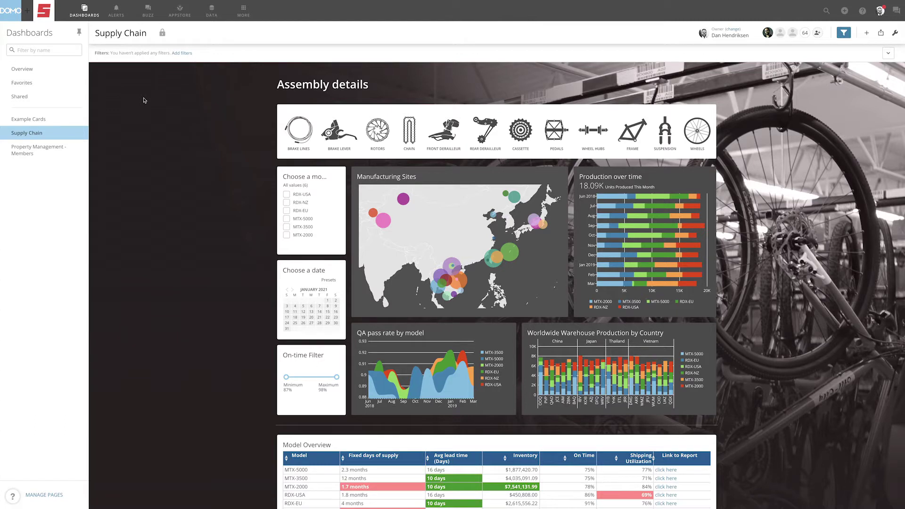
# - Go from the dashboard's Publish Dashboard option to the Admin Settings Publications page
pyautogui.click(880, 33)
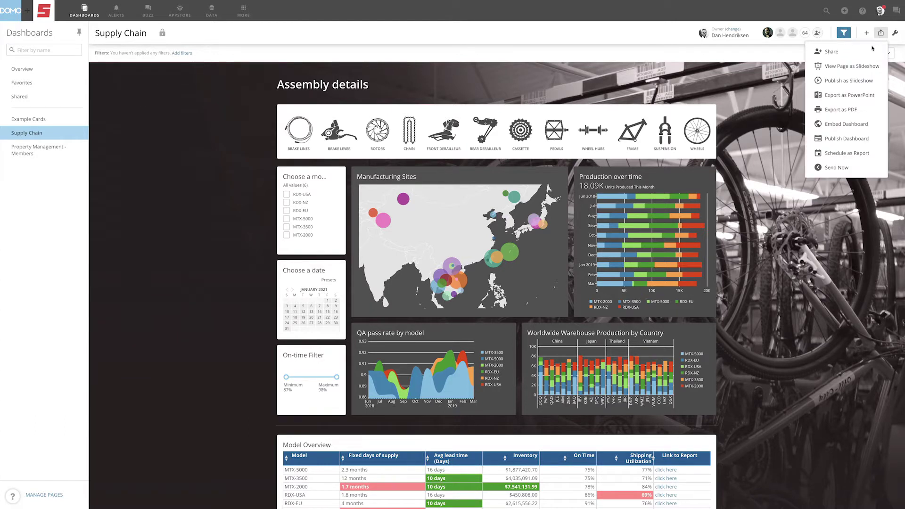
pyautogui.click(851, 138)
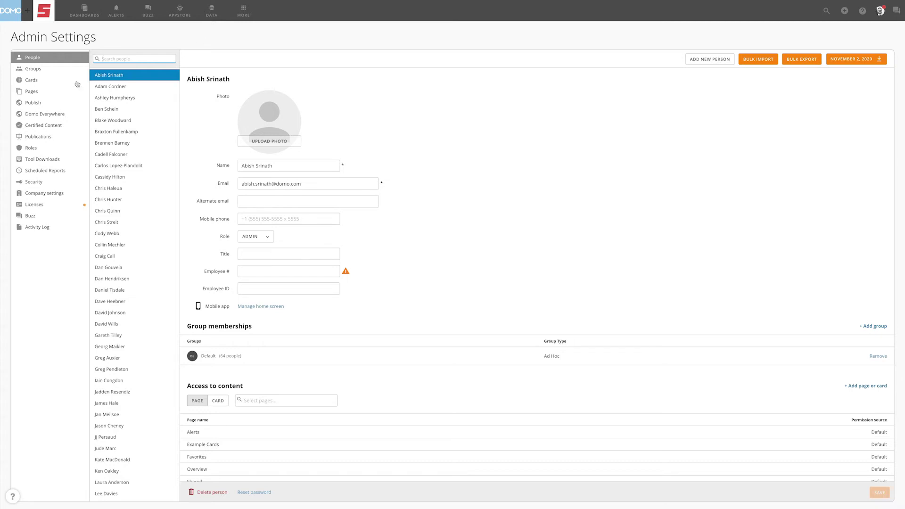
pyautogui.click(70, 103)
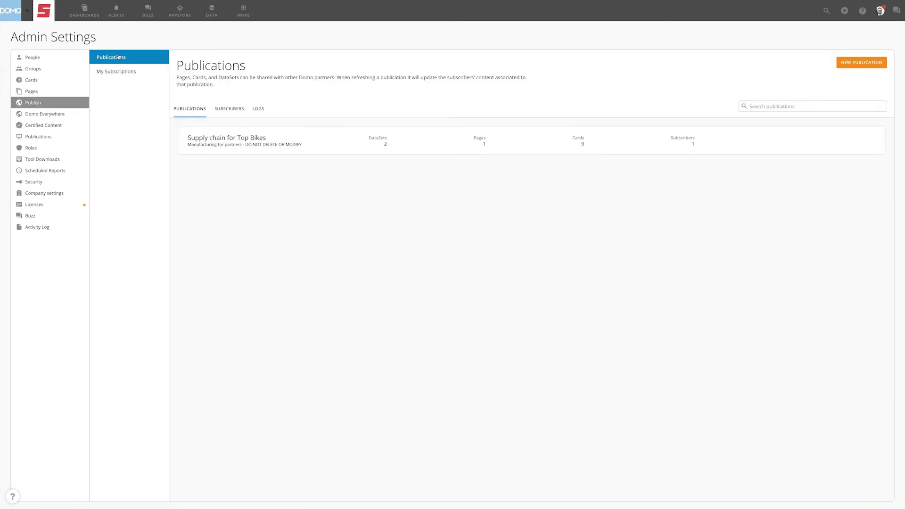
# - Create publication 'Stravello Supply Chain Information' described as Stravello supply chain, manufacturing process and timelines details
pyautogui.click(852, 61)
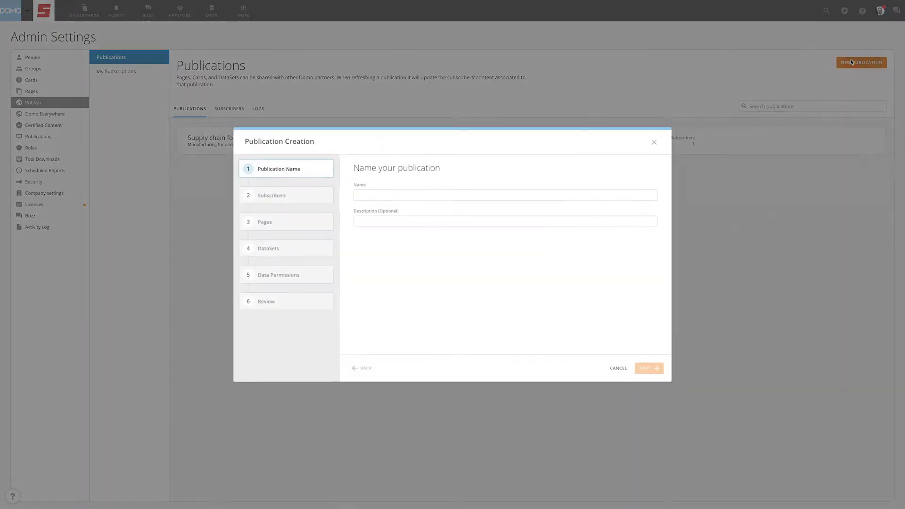
pyautogui.click(432, 198)
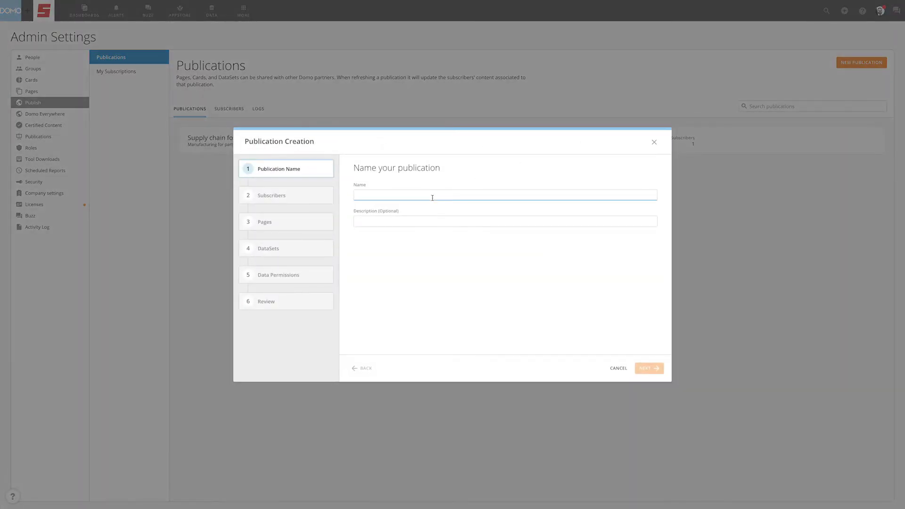
pyautogui.write('Stravello Sup')
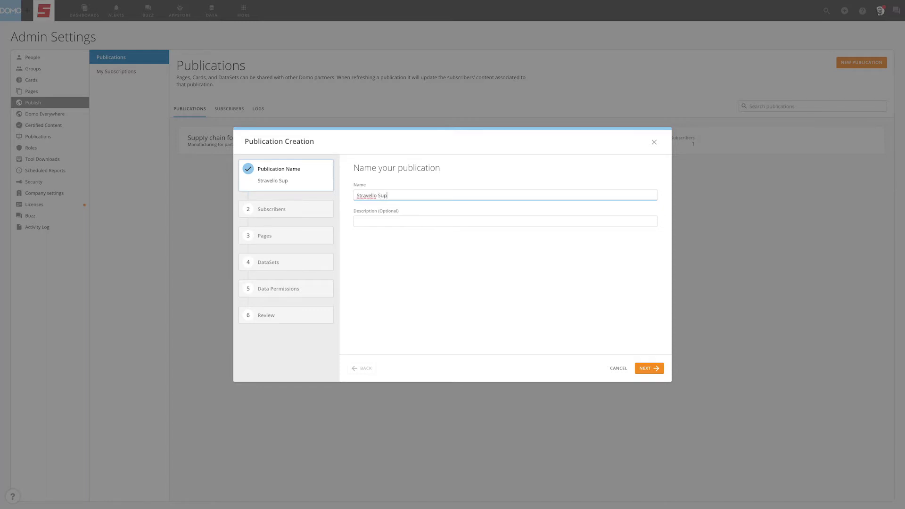
pyautogui.write('ply Chain Information')
pyautogui.click(357, 221)
pyautogui.write('Deta')
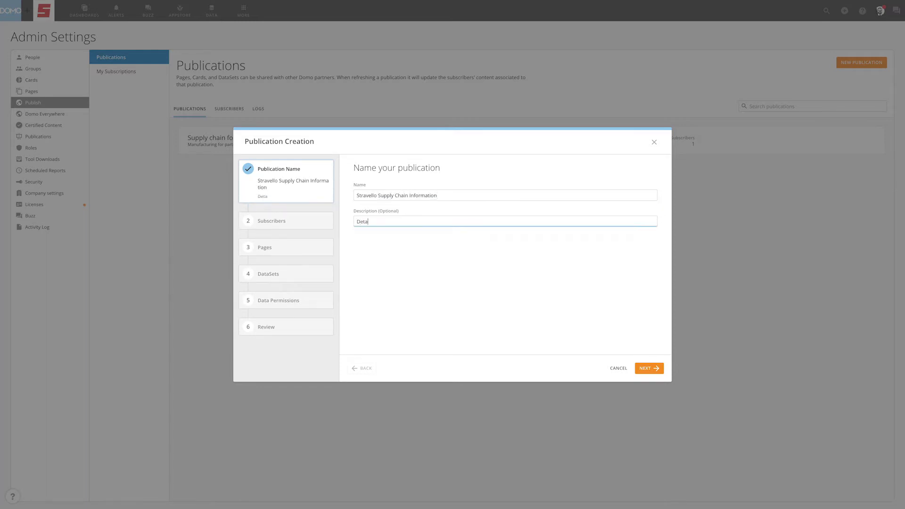
pyautogui.write('ils around the Stravello supply chain ')
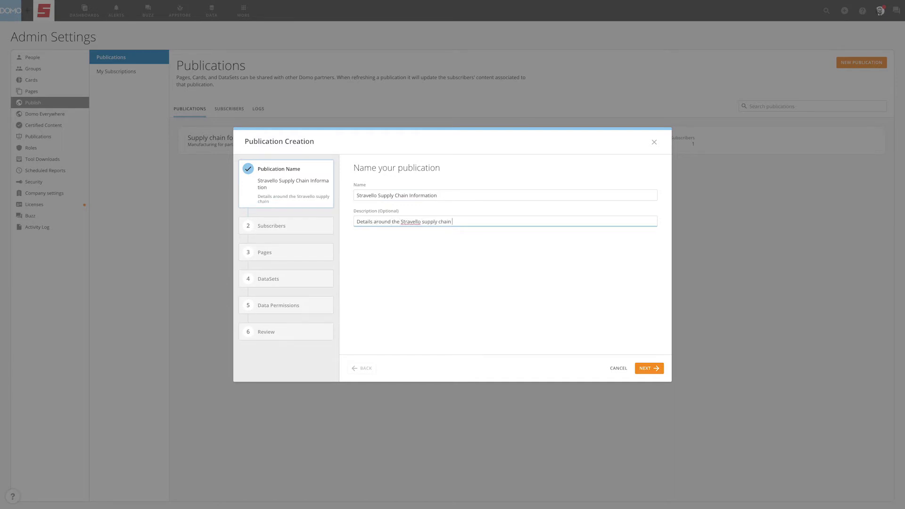
pyautogui.write('and manufacturing process and timelines.')
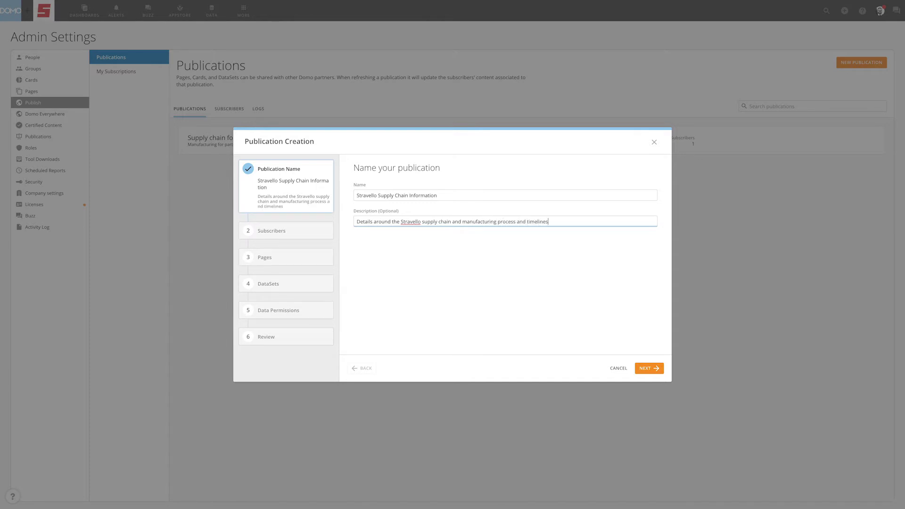
pyautogui.click(658, 368)
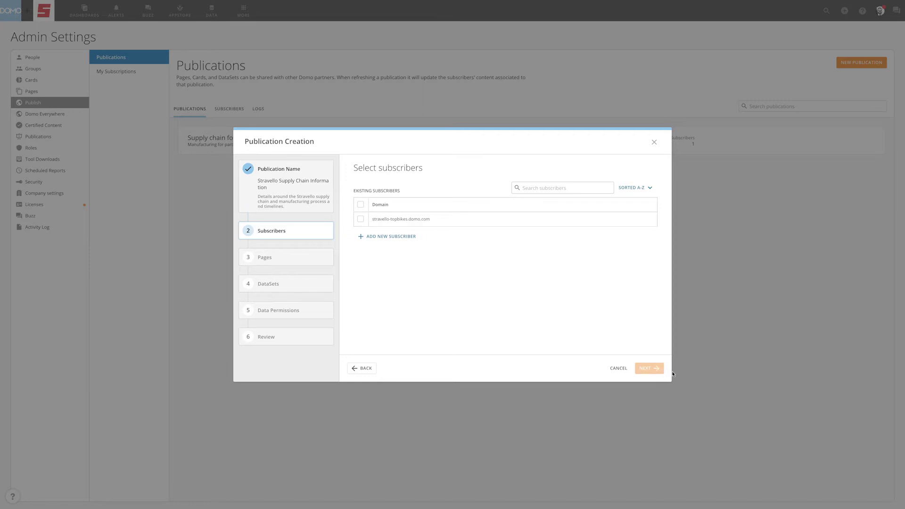
# - Add stravello-speedcycles.domo.com as the subscriber and continue to page selection
pyautogui.click(387, 237)
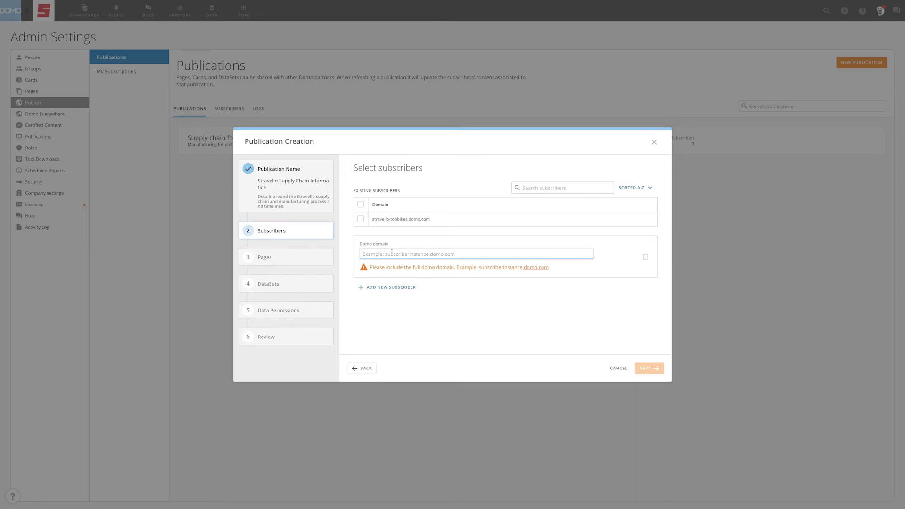
pyautogui.write('stravello-speedcycles.domo.com')
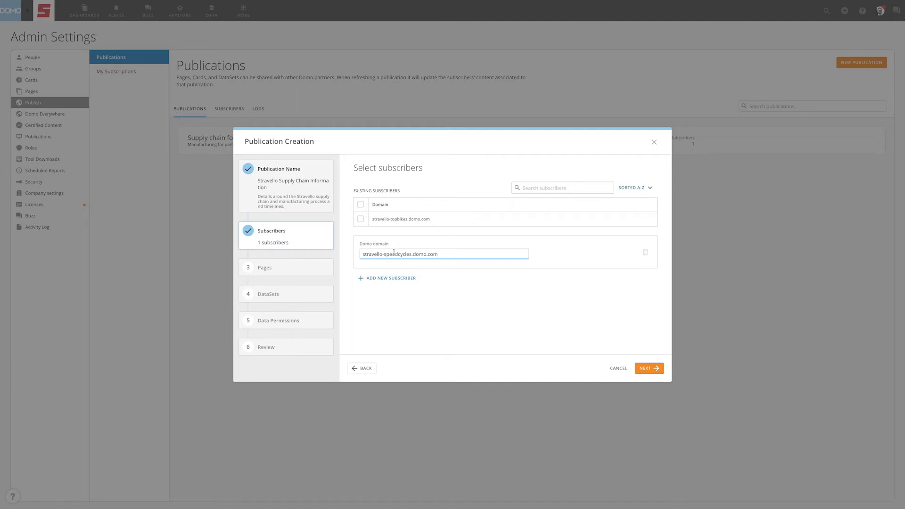
pyautogui.click(648, 368)
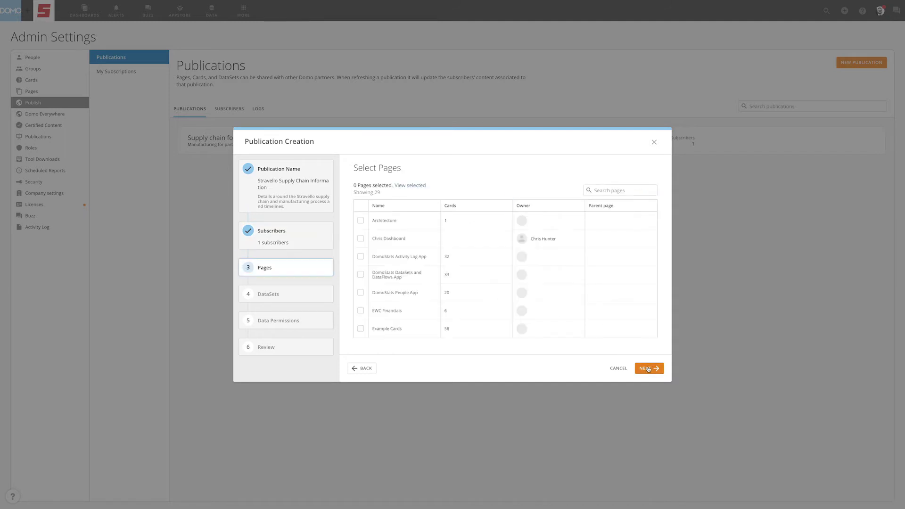
# - Tick the Supply Chain page in the page list and continue to DataSets
pyautogui.scroll(-3, 458, 305)
pyautogui.scroll(-5, 457, 305)
pyautogui.scroll(-2, 455, 305)
pyautogui.scroll(1, 365, 303)
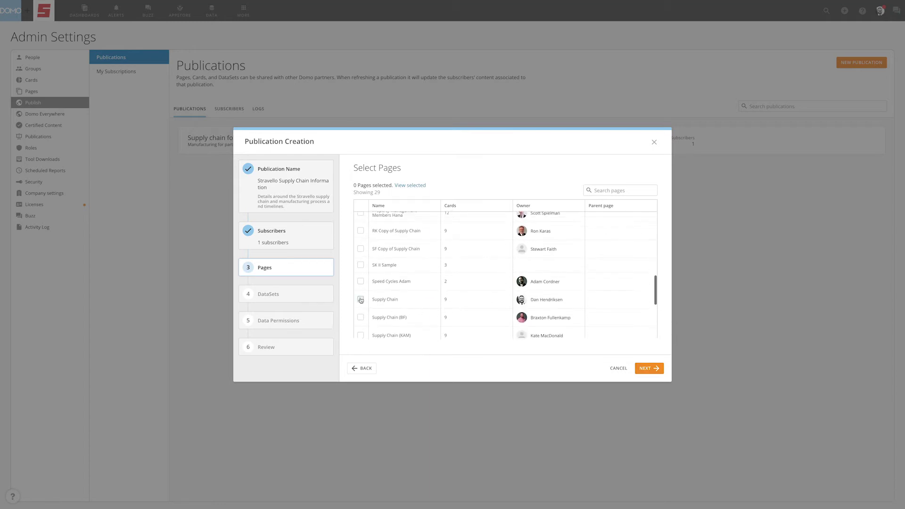
pyautogui.click(361, 300)
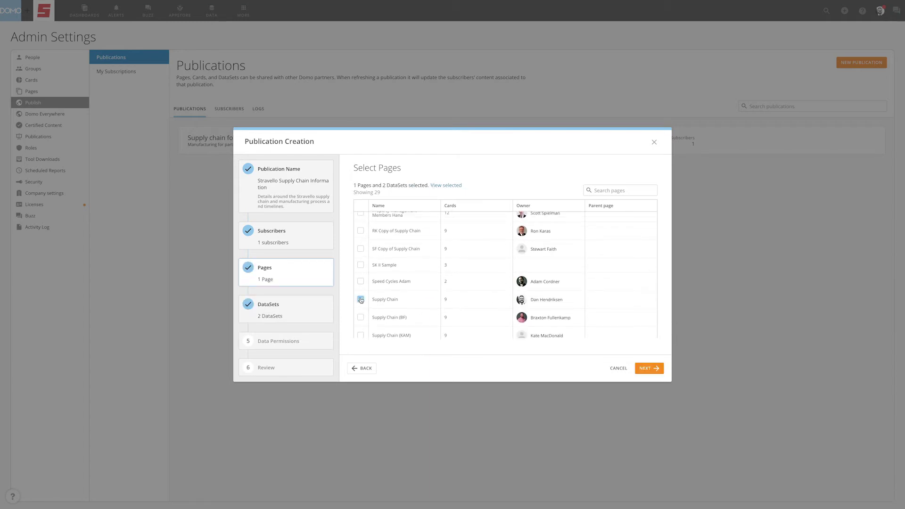
pyautogui.click(653, 371)
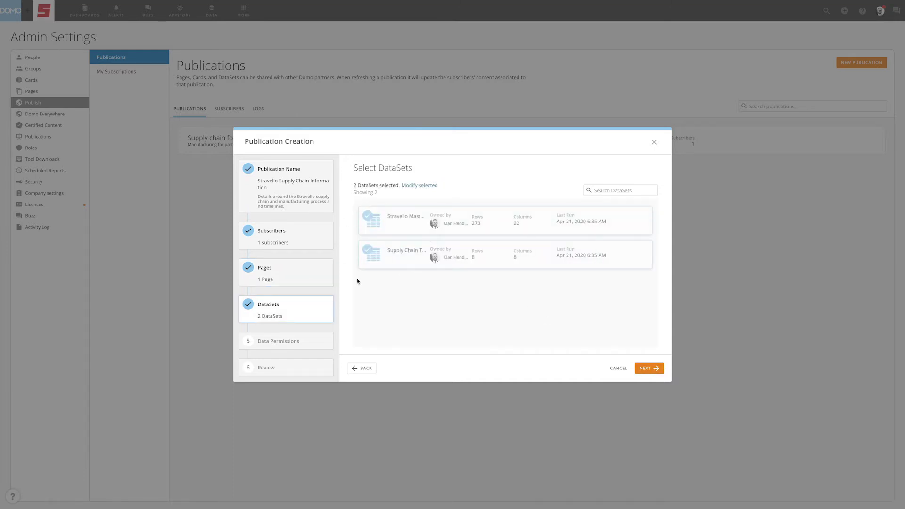
# - Leave the two DataSets selected, toggling Sample Data on and back off, and continue
pyautogui.click(417, 186)
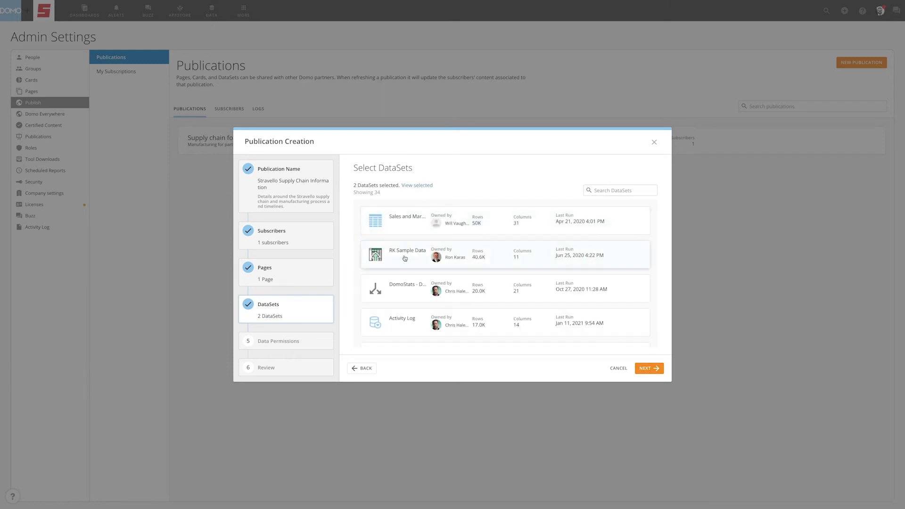
pyautogui.scroll(-4, 400, 259)
pyautogui.scroll(-2, 401, 262)
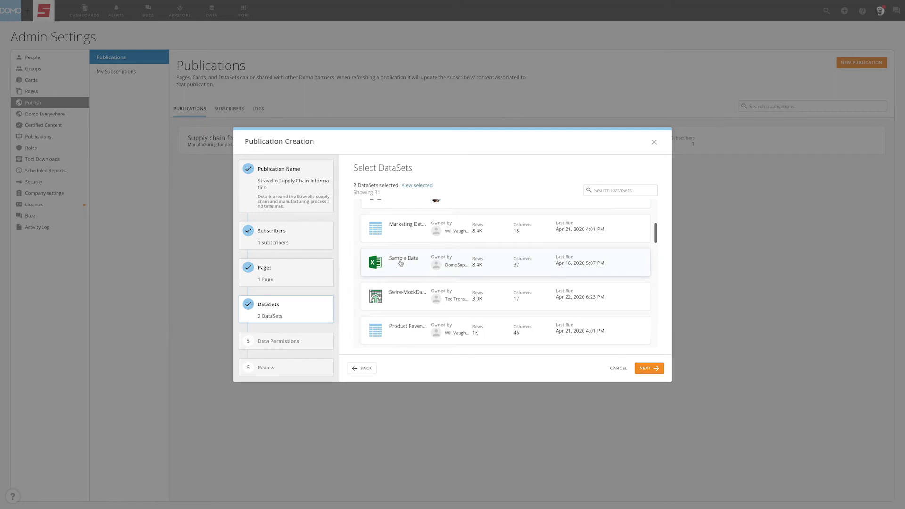
pyautogui.click(401, 263)
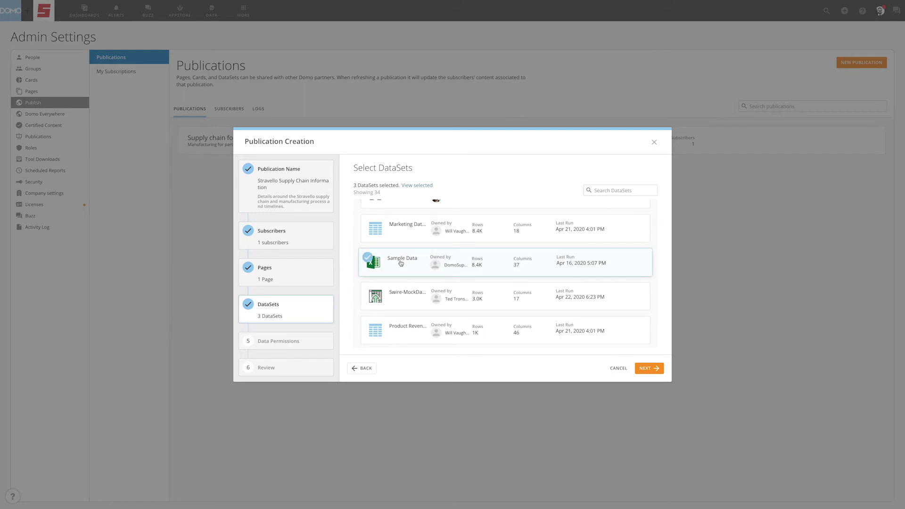
pyautogui.click(401, 264)
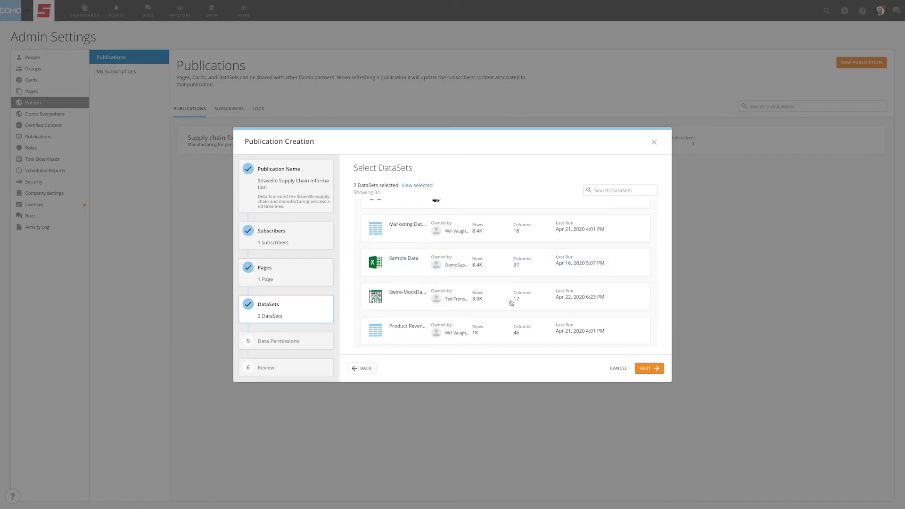
pyautogui.click(649, 368)
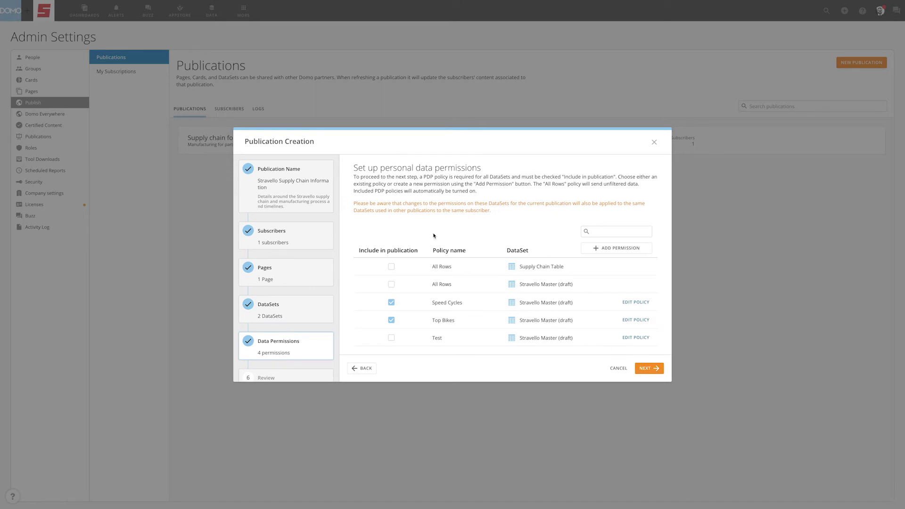
# - Apply the Speed Cycles policy to both Supply Chain Table and Stravello Master
pyautogui.click(392, 267)
pyautogui.click(392, 285)
pyautogui.scroll(-2, 392, 276)
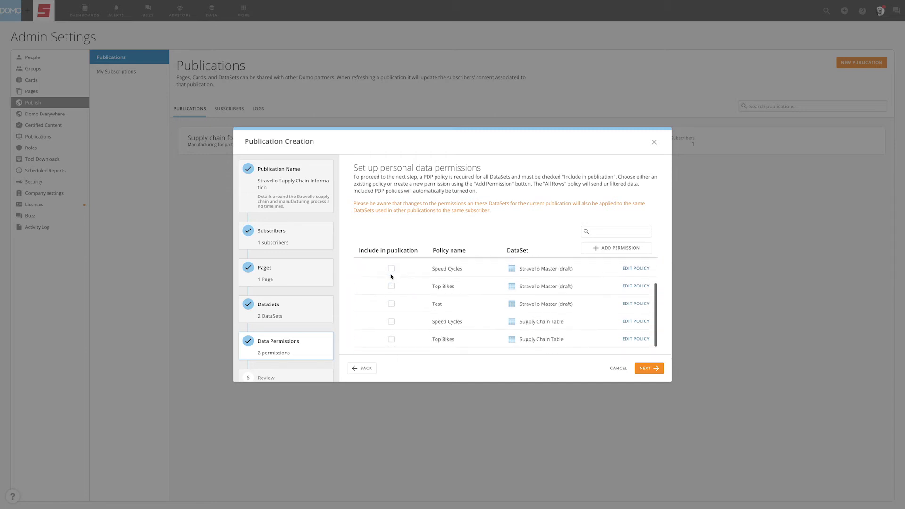
pyautogui.click(392, 321)
pyautogui.click(391, 269)
# - Look over the Add Permission and Speed Cycles policy settings, then go to review
pyautogui.click(616, 249)
pyautogui.click(645, 268)
pyautogui.click(648, 369)
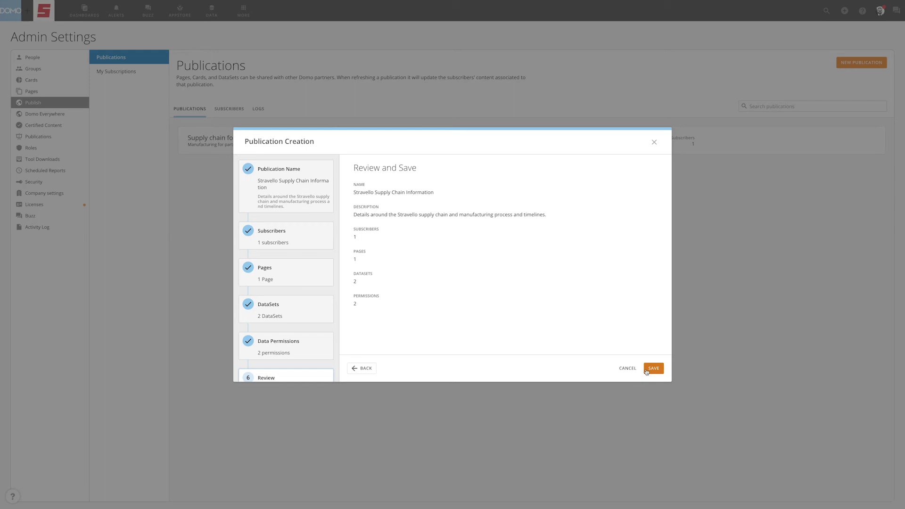
# - Save the publication and return to the Publications list
pyautogui.click(648, 370)
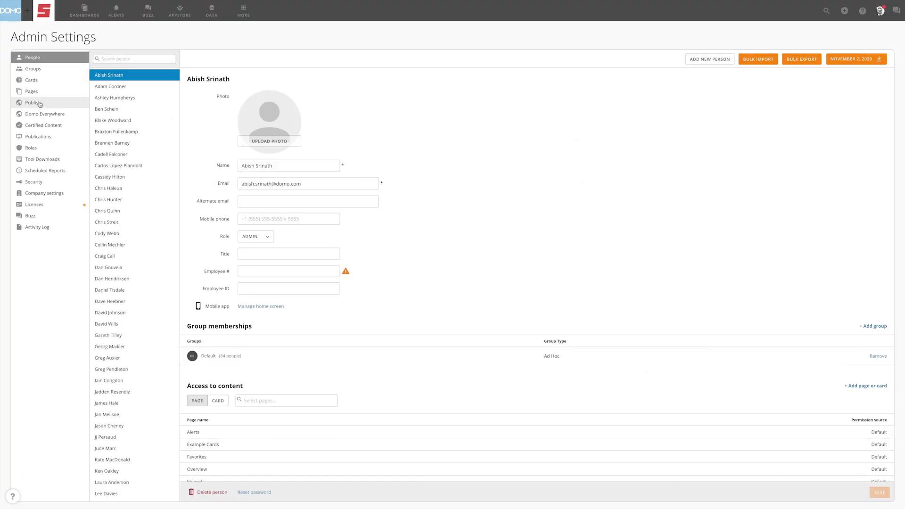
pyautogui.click(39, 103)
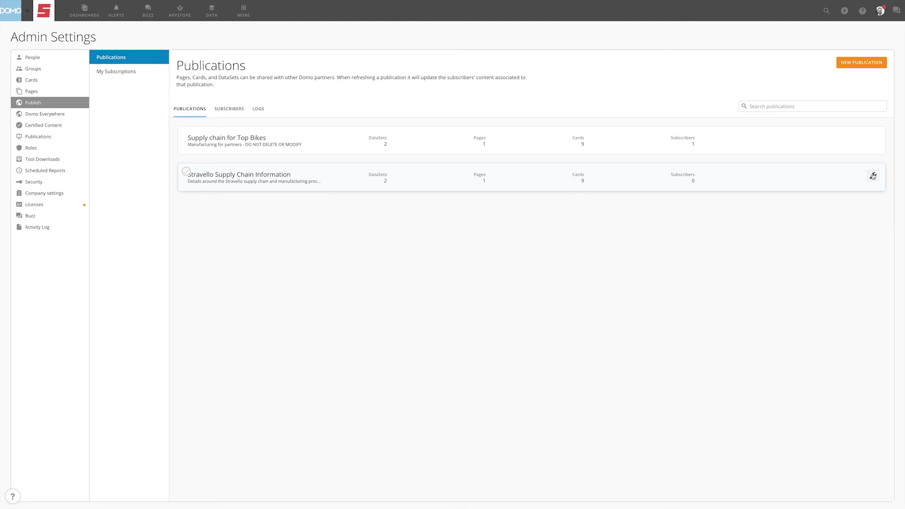
# - Refresh the Stravello Supply Chain Information publication from its actions menu, then reopen that menu
pyautogui.click(873, 176)
pyautogui.click(849, 220)
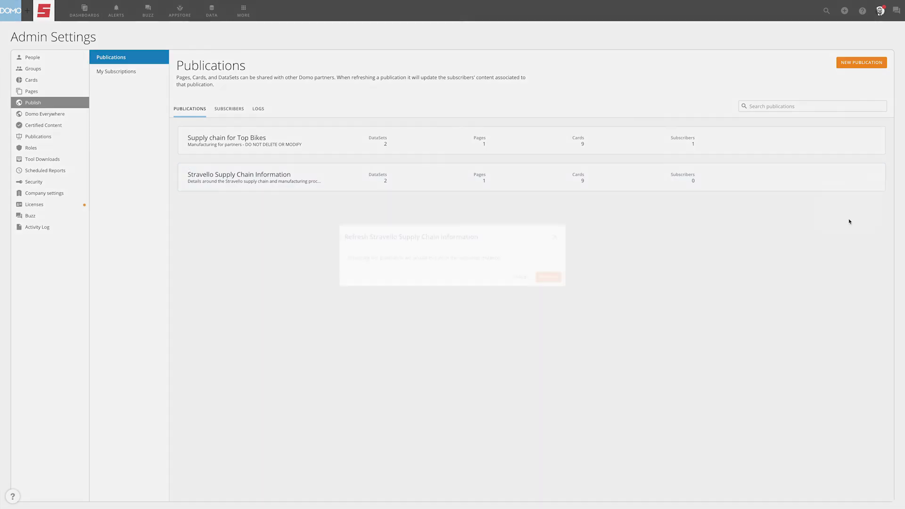
pyautogui.click(556, 279)
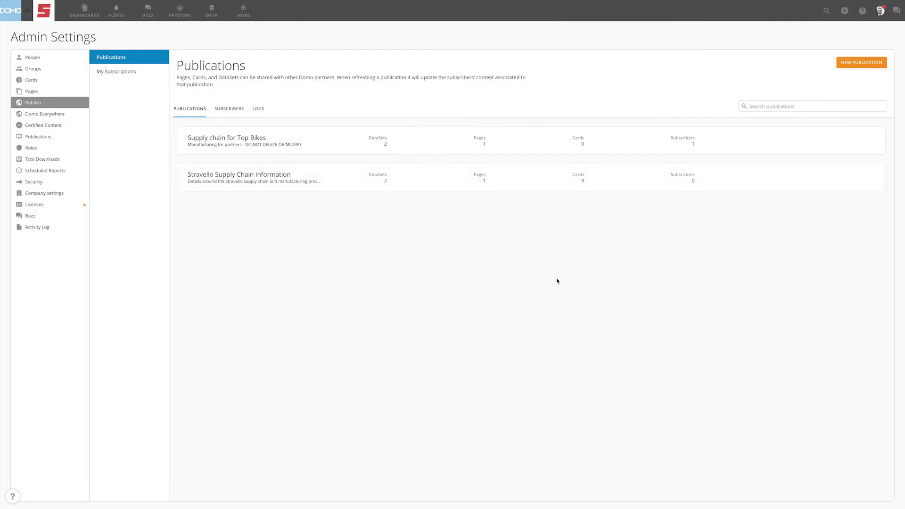
pyautogui.click(873, 175)
pyautogui.click(829, 207)
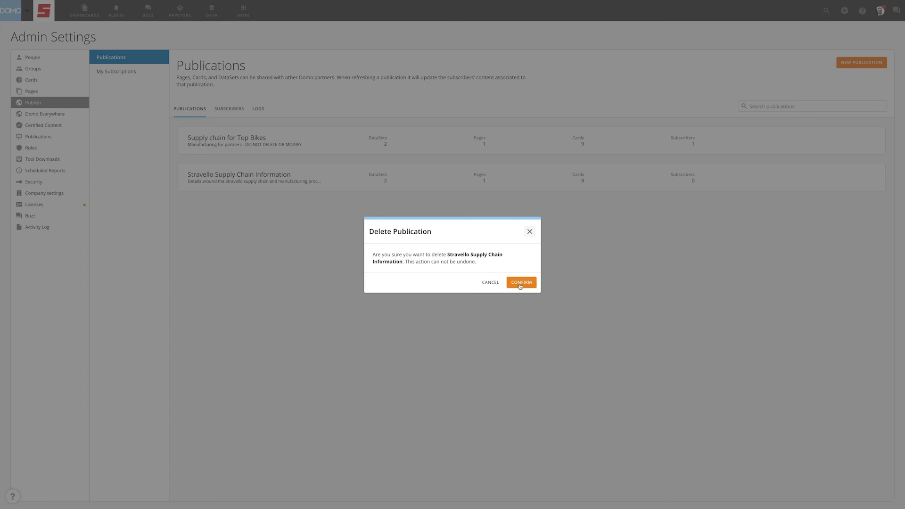
pyautogui.click(530, 231)
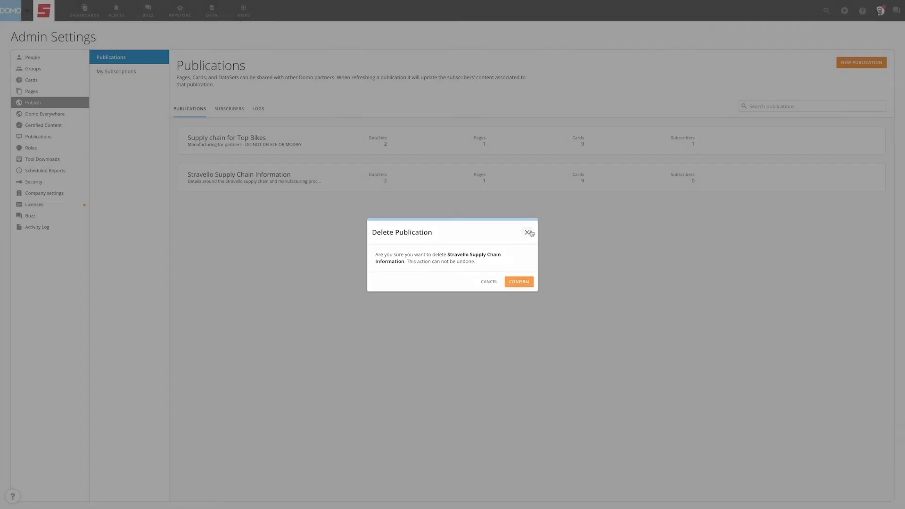